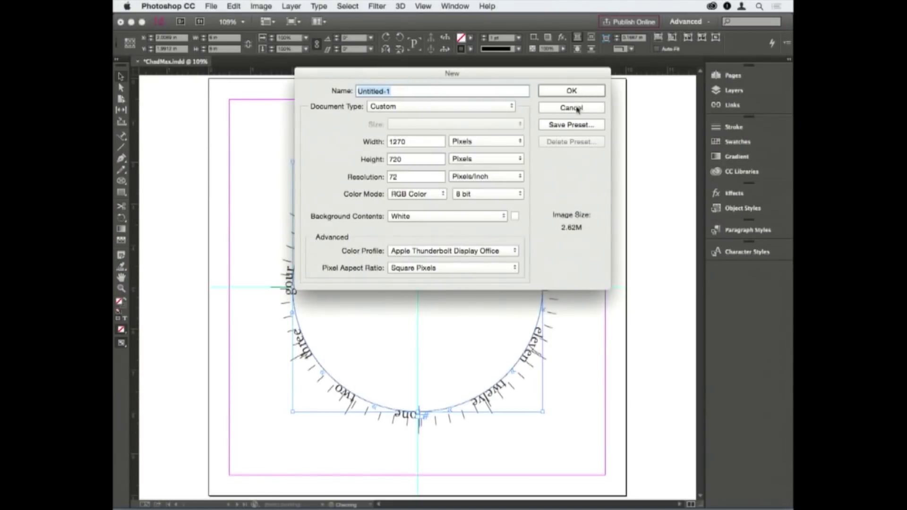
# Cancel the New document dialog without creating a file, then open the Window menu.
pyautogui.click(574, 105)
pyautogui.click(454, 5)
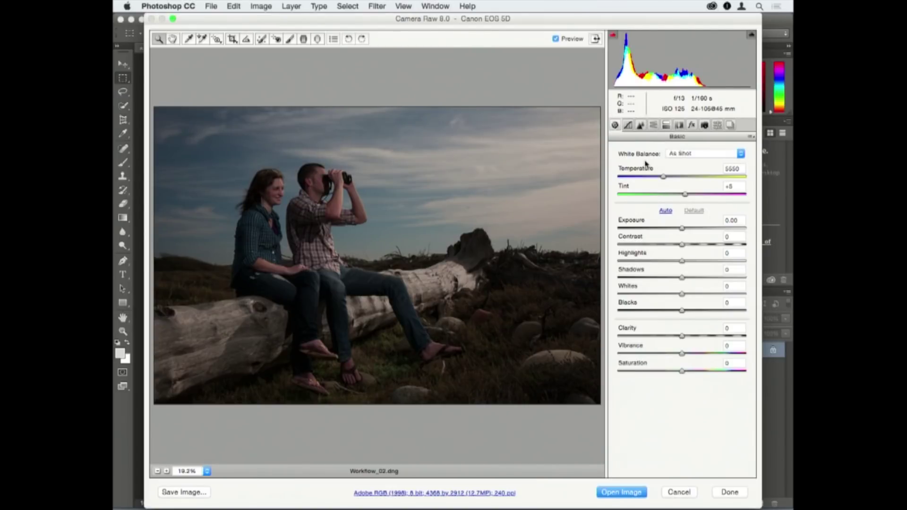
# White-balance on the sky, set exposure +1.30 and highlights -100, then cancel Camera Raw.
pyautogui.press('i')
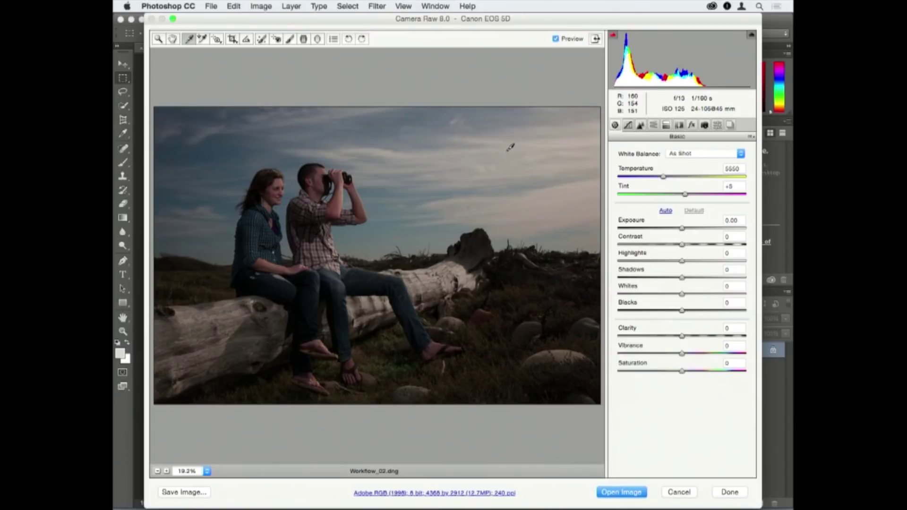
pyautogui.click(557, 140)
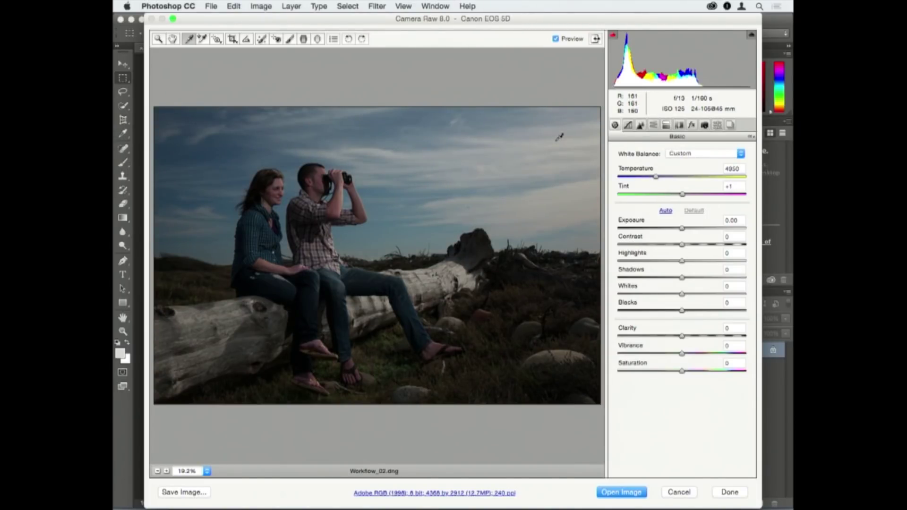
pyautogui.click(682, 229)
pyautogui.moveTo(682, 228); pyautogui.dragTo(618, 263)
pyautogui.moveTo(682, 278); pyautogui.dragTo(708, 357)
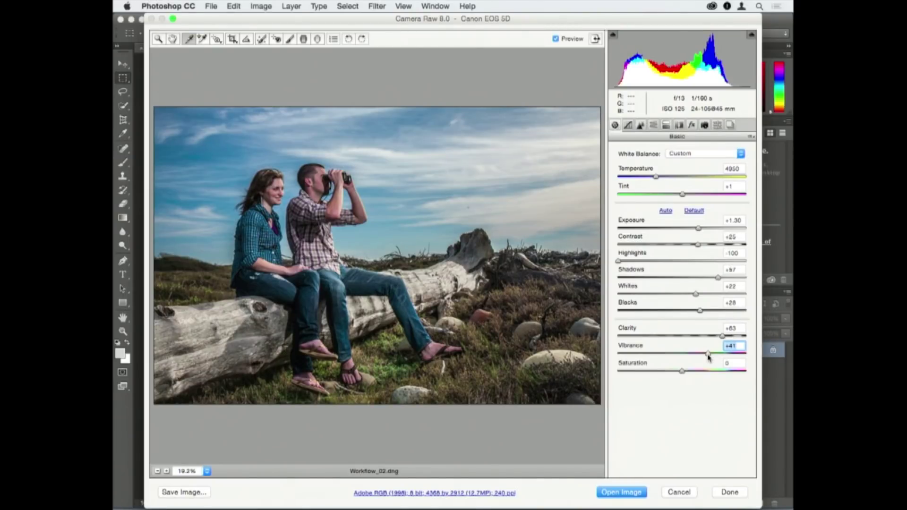
pyautogui.click(686, 492)
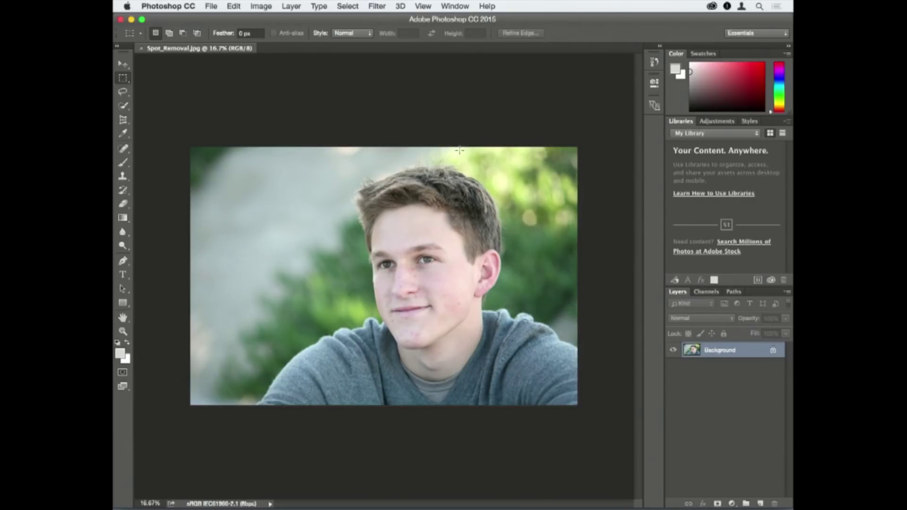
# Open Spot_Removal.jpg in the Camera Raw Filter and zoom the preview to 66.7%.
pyautogui.click(383, 6)
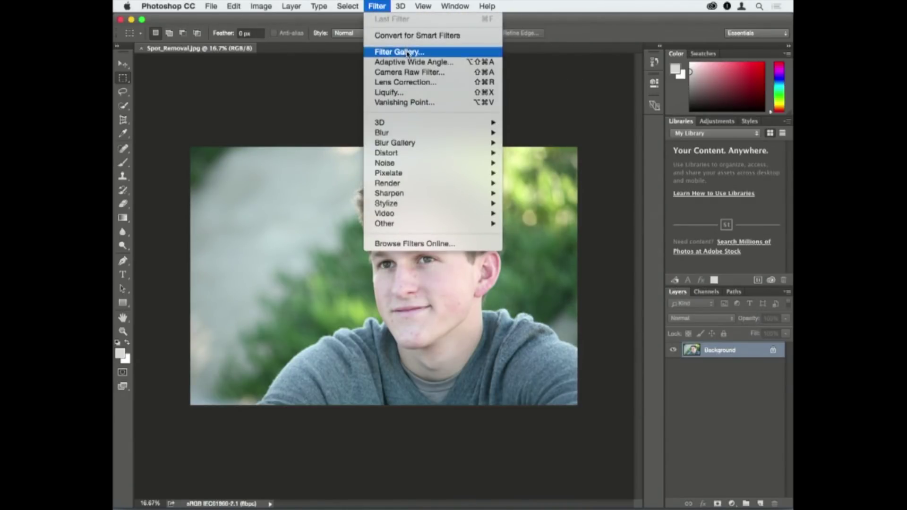
pyautogui.press('Escape')
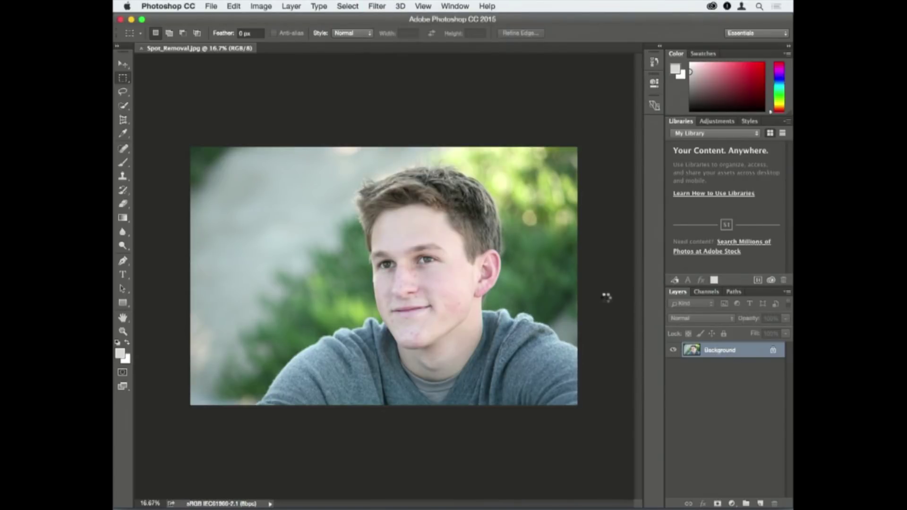
pyautogui.press('super+equal')
pyautogui.press('super+equal')
pyautogui.press('super+equal')
pyautogui.press('super+equal')
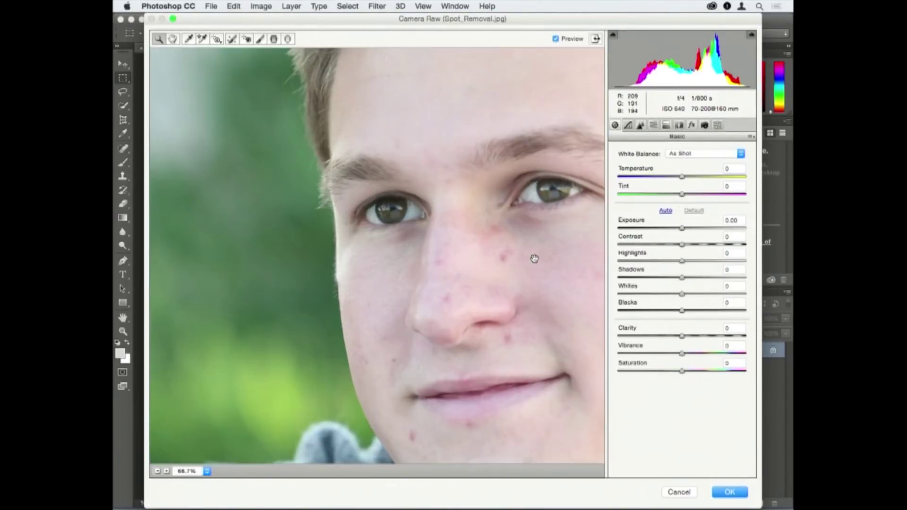
# With a smaller Spot Removal brush, heal the blemish beside the nose using clean cheek skin.
pyautogui.moveTo(547, 253); pyautogui.dragTo(418, 204)
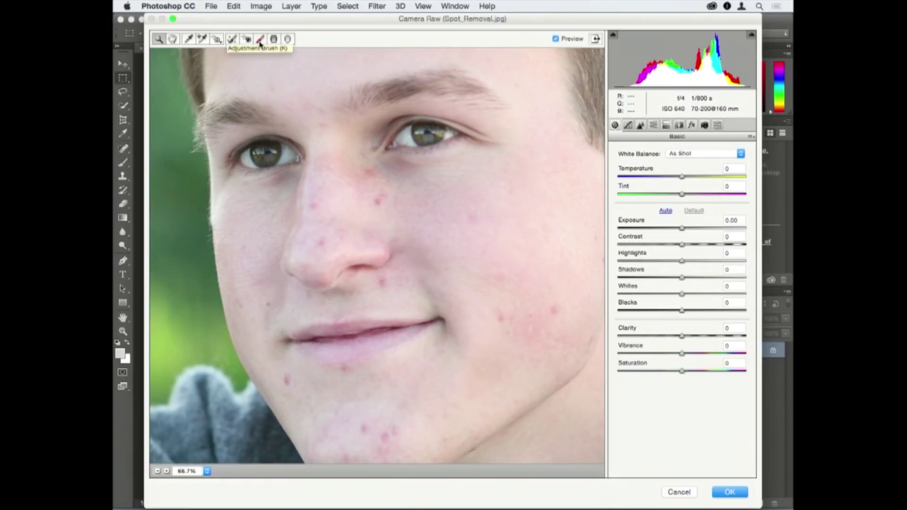
pyautogui.click(232, 39)
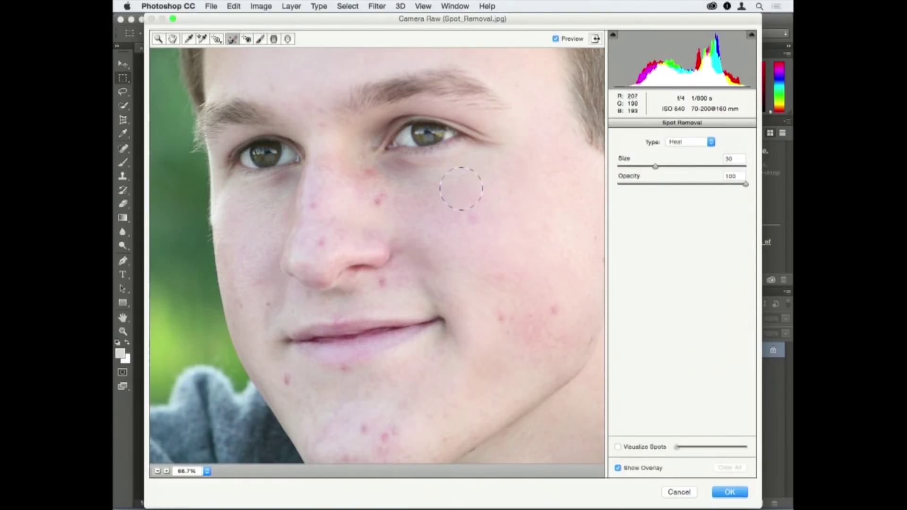
pyautogui.press('[')
pyautogui.press('[')
pyautogui.press('[')
pyautogui.press('[')
pyautogui.press('[')
pyautogui.press('[')
pyautogui.press('[')
pyautogui.press('[')
pyautogui.press('[')
pyautogui.press('[')
pyautogui.click(379, 197)
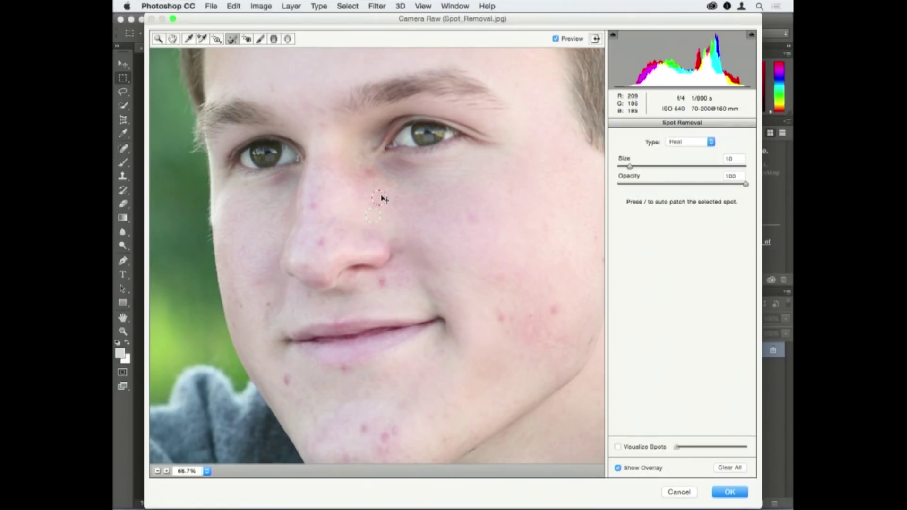
pyautogui.moveTo(375, 222); pyautogui.dragTo(454, 190)
pyautogui.moveTo(456, 193)
pyautogui.mouseDown()
pyautogui.moveTo(465, 199)
pyautogui.moveTo(455, 186)
pyautogui.moveTo(461, 192)
pyautogui.moveTo(448, 193)
pyautogui.mouseUp()
# Heal the vertical forehead streak, shift its source rightward, then cancel the filter.
pyautogui.scroll(6, 455, 197)
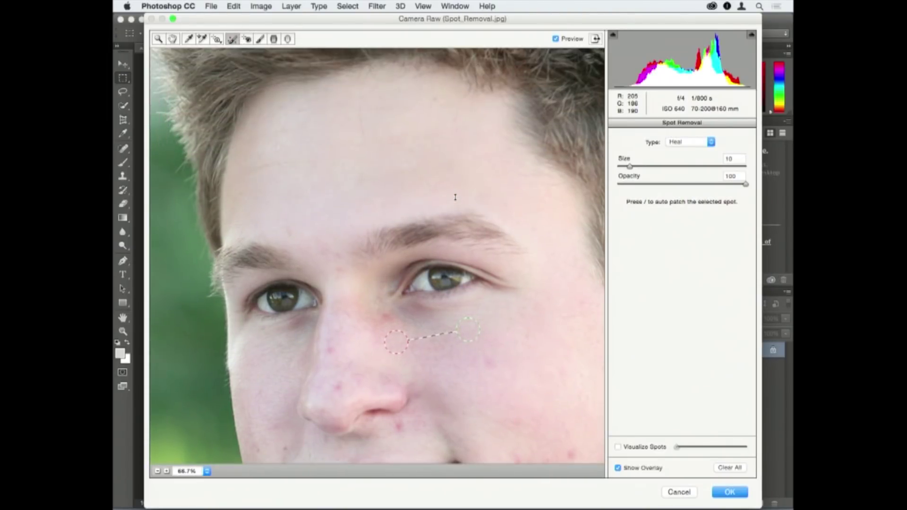
pyautogui.moveTo(364, 86); pyautogui.dragTo(362, 121)
pyautogui.moveTo(349, 137); pyautogui.dragTo(411, 137)
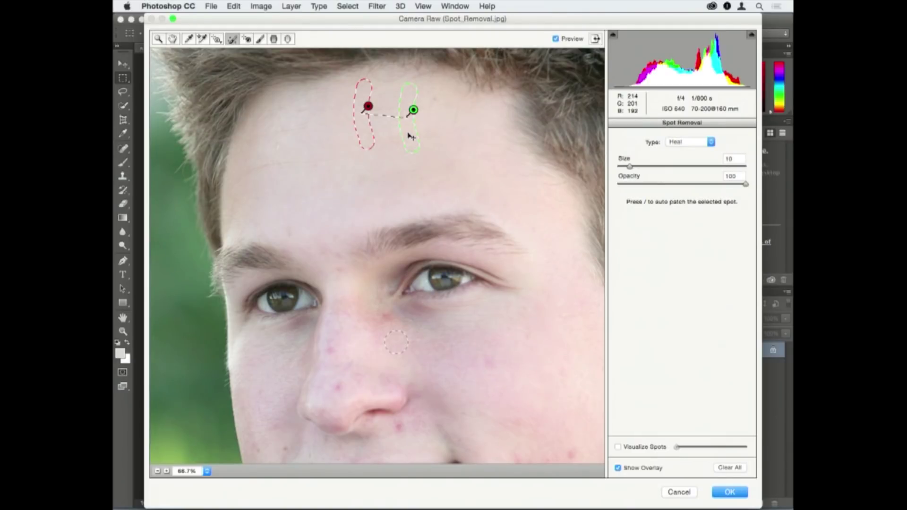
pyautogui.click(678, 492)
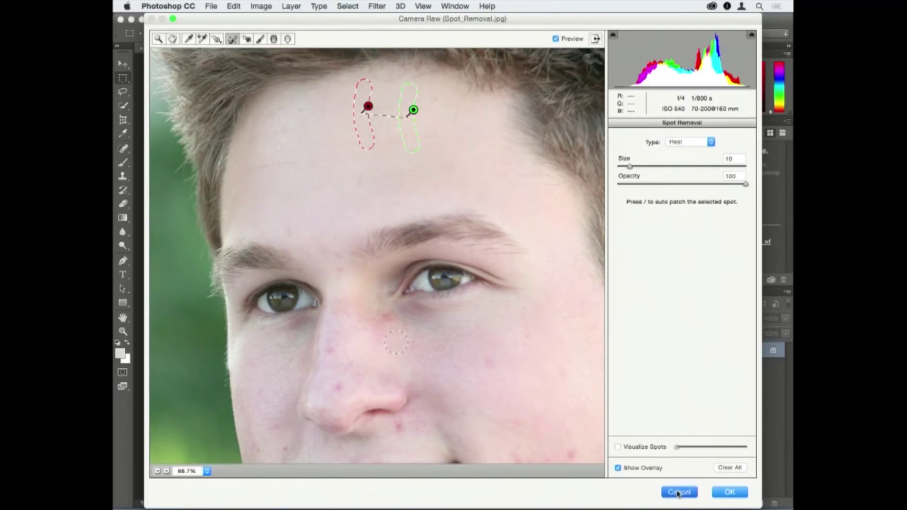
# Close the filter unapplied, open Clarity.jpg in Camera Raw, and zoom to 66.7%.
pyautogui.click(678, 493)
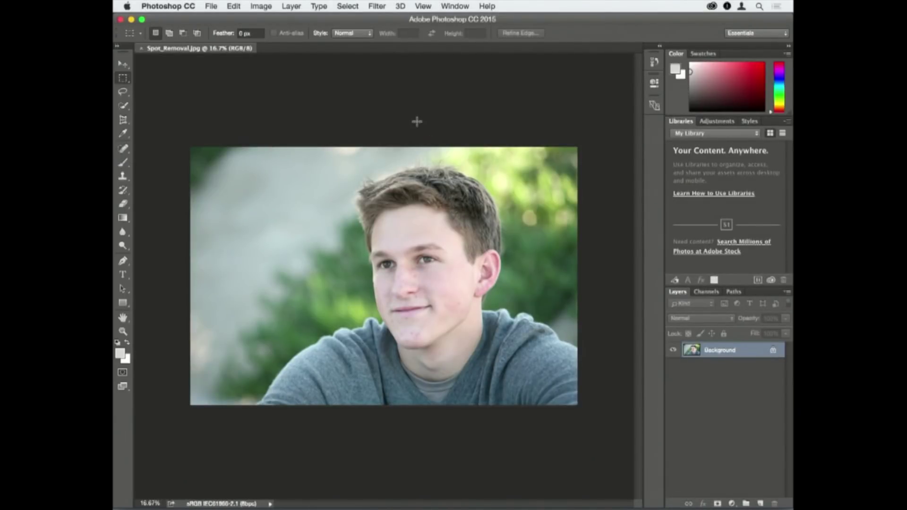
pyautogui.press('super+o')
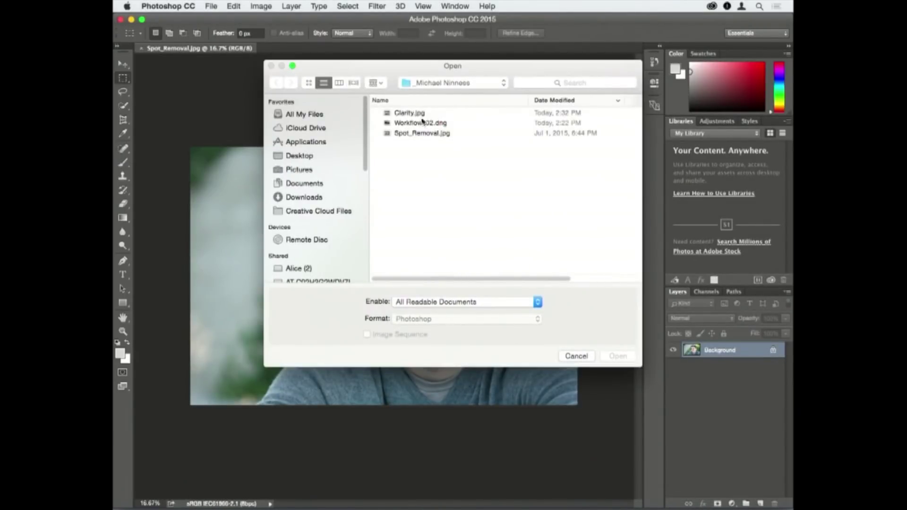
pyautogui.click(409, 112)
pyautogui.press('Return')
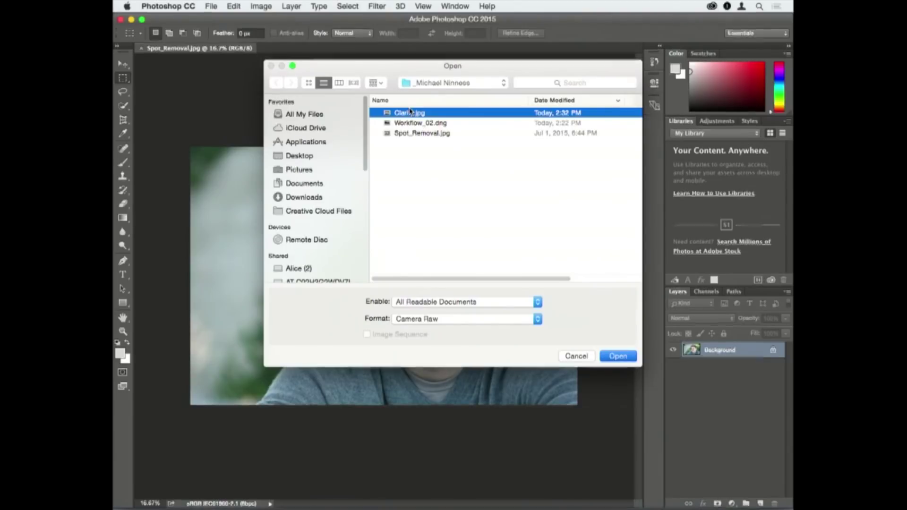
pyautogui.press('super+equal')
pyautogui.press('super+equal')
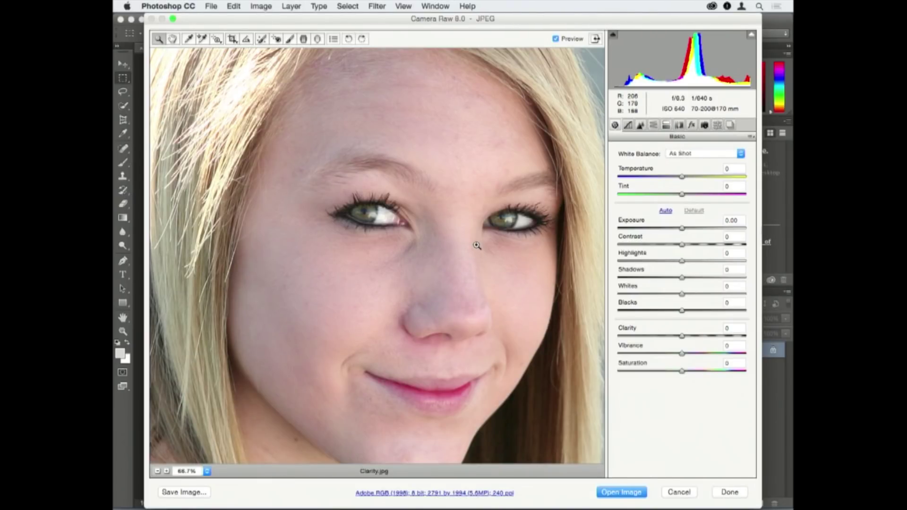
# Paint +49 clarity onto both eyes with the Adjustment Brush and compare before and after.
pyautogui.click(290, 39)
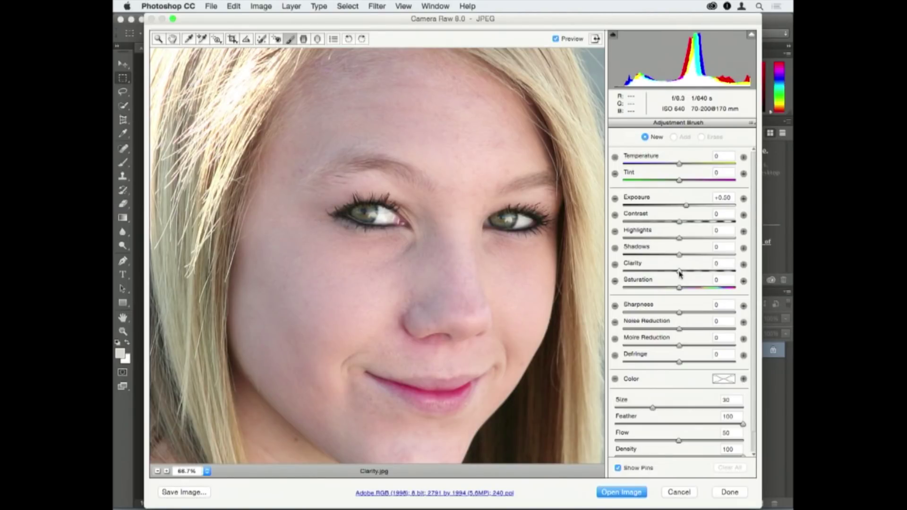
pyautogui.moveTo(680, 274); pyautogui.dragTo(706, 273)
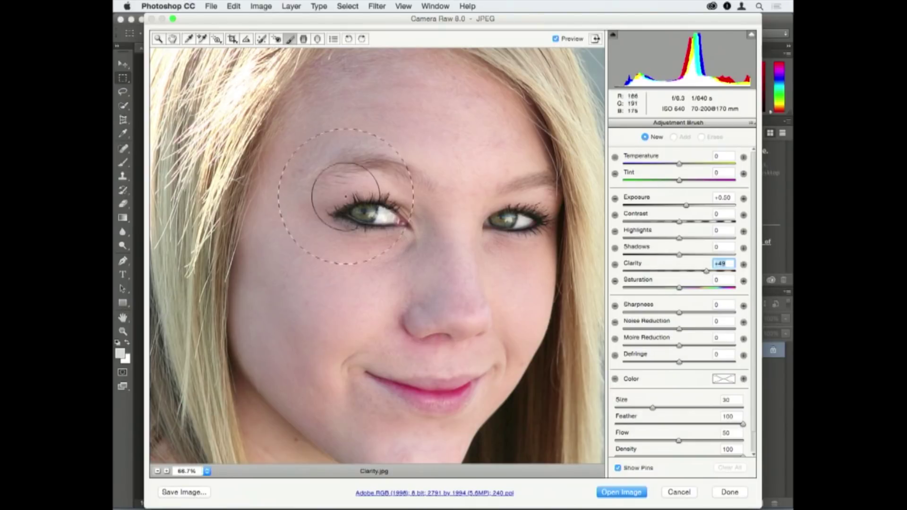
pyautogui.moveTo(393, 199)
pyautogui.mouseDown()
pyautogui.moveTo(364, 207)
pyautogui.moveTo(380, 216)
pyautogui.moveTo(357, 213)
pyautogui.moveTo(387, 205)
pyautogui.moveTo(368, 202)
pyautogui.mouseUp()
pyautogui.moveTo(517, 222)
pyautogui.mouseDown()
pyautogui.moveTo(499, 220)
pyautogui.moveTo(541, 223)
pyautogui.moveTo(512, 219)
pyautogui.mouseUp()
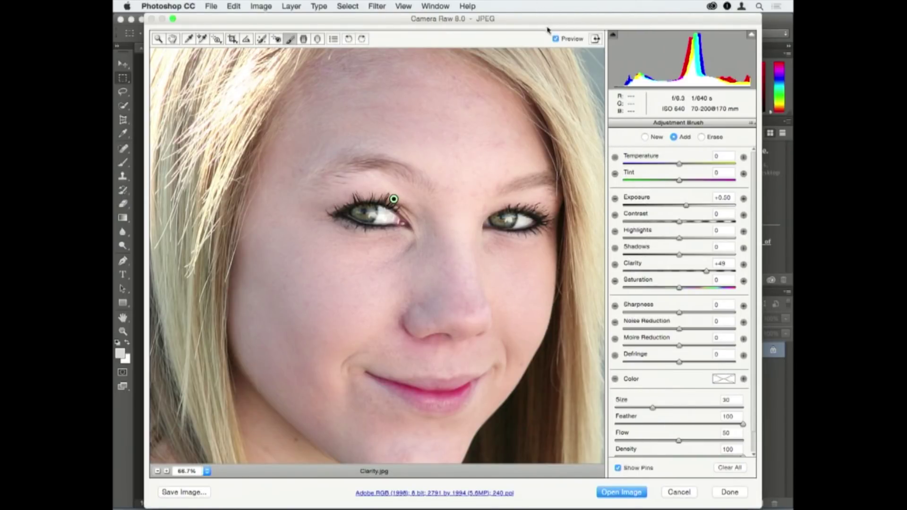
pyautogui.click(556, 39)
pyautogui.click(556, 39)
pyautogui.click(557, 41)
pyautogui.click(556, 40)
# Add a new brush with negative clarity over the forehead, easing it to -23.
pyautogui.click(657, 138)
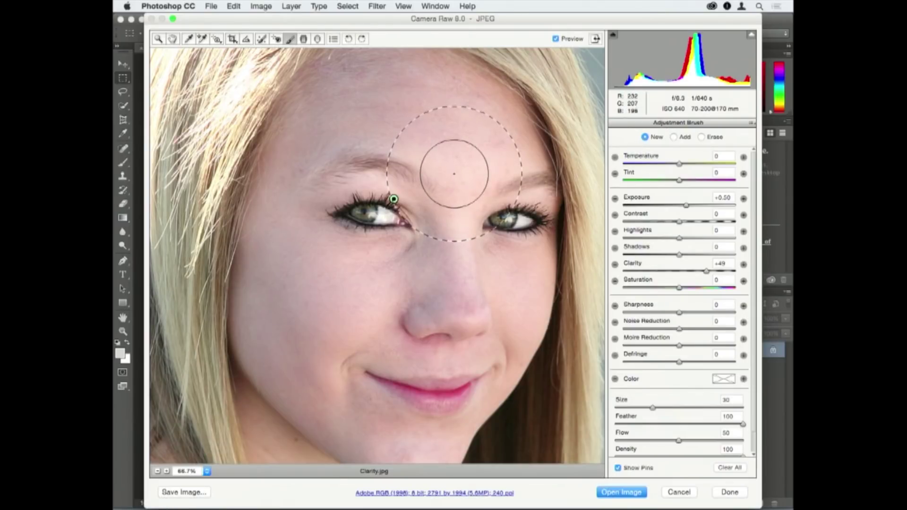
pyautogui.moveTo(707, 273); pyautogui.dragTo(634, 273)
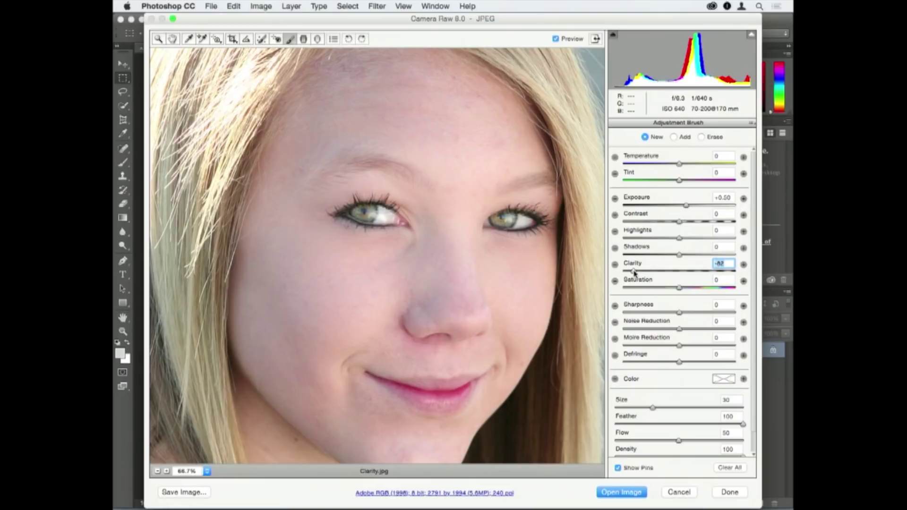
pyautogui.moveTo(398, 116)
pyautogui.mouseDown()
pyautogui.moveTo(321, 128)
pyautogui.moveTo(478, 146)
pyautogui.moveTo(391, 86)
pyautogui.moveTo(420, 91)
pyautogui.moveTo(265, 217)
pyautogui.moveTo(255, 270)
pyautogui.moveTo(359, 261)
pyautogui.moveTo(316, 301)
pyautogui.moveTo(468, 267)
pyautogui.moveTo(499, 293)
pyautogui.moveTo(402, 291)
pyautogui.moveTo(304, 339)
pyautogui.moveTo(293, 355)
pyautogui.moveTo(326, 403)
pyautogui.moveTo(391, 425)
pyautogui.mouseUp()
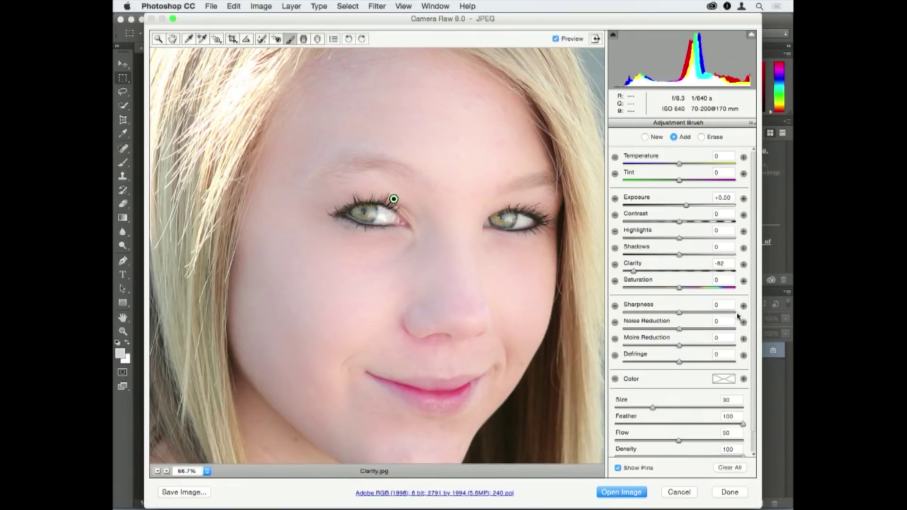
pyautogui.moveTo(634, 271); pyautogui.dragTo(668, 275)
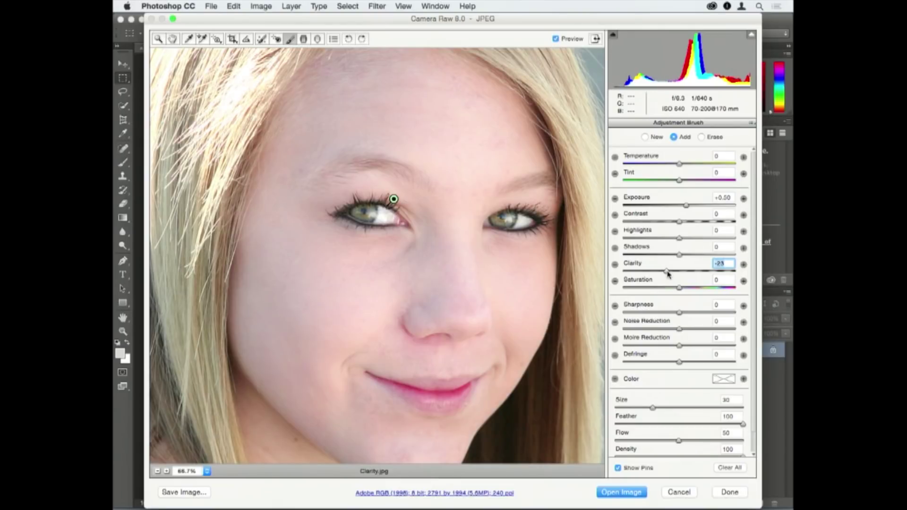